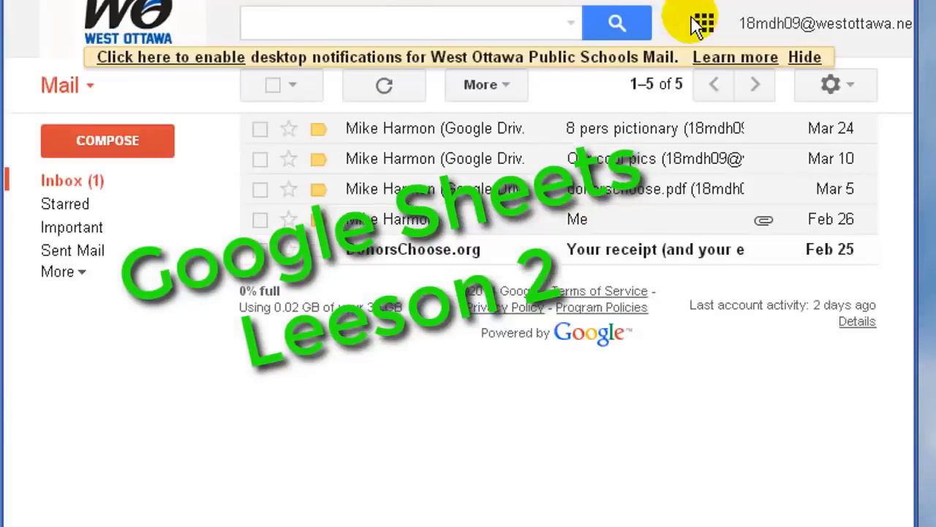
- Go from the Gmail inbox to Google Drive through the Google apps grid
{"action": "left_click", "coordinate": [703, 20]}
{"action": "left_click", "coordinate": [792, 136]}
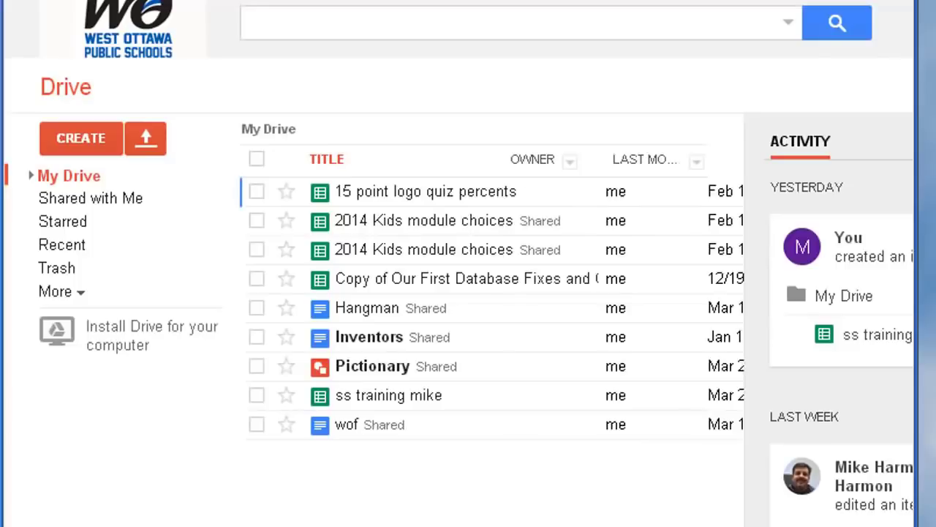
- Open the 'ss training mike' spreadsheet from My Drive
{"action": "left_click", "coordinate": [370, 399]}
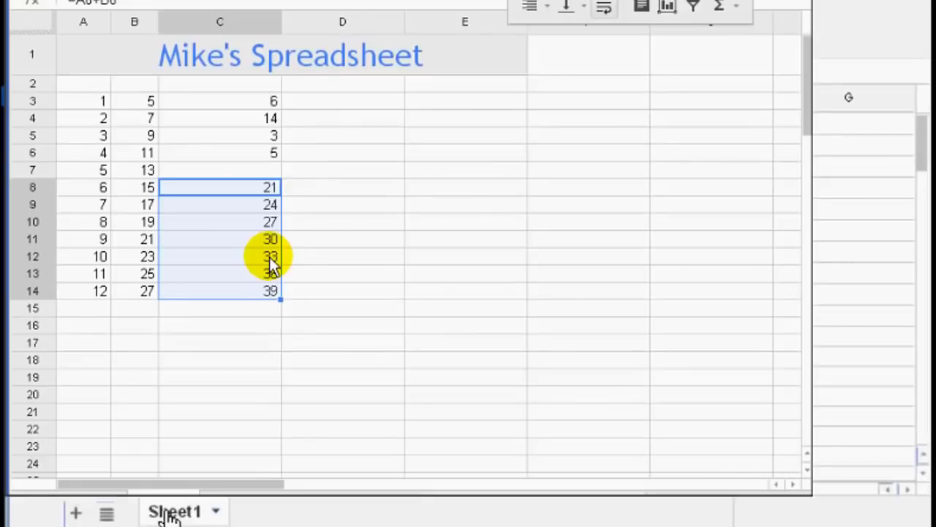
- Add a new sheet and rename Sheet2 to Money
{"action": "left_click", "coordinate": [76, 513]}
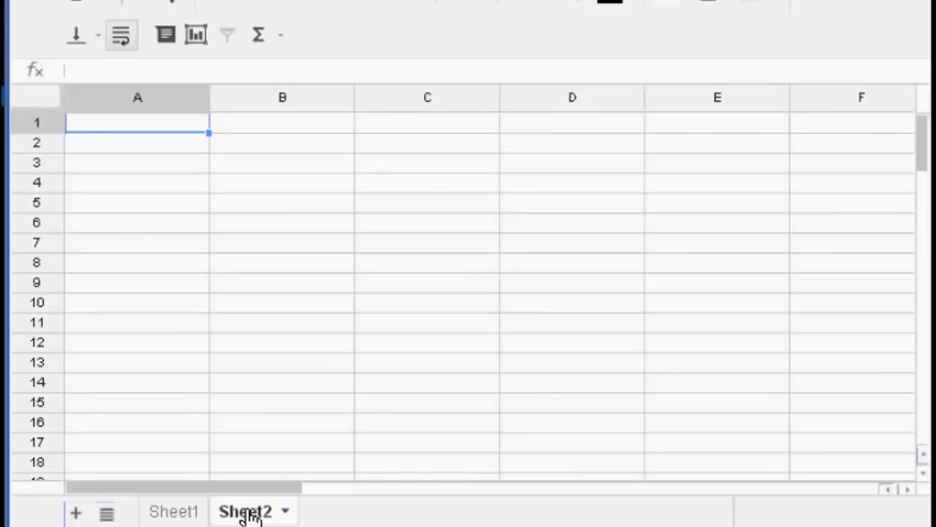
{"action": "right_click", "coordinate": [245, 513]}
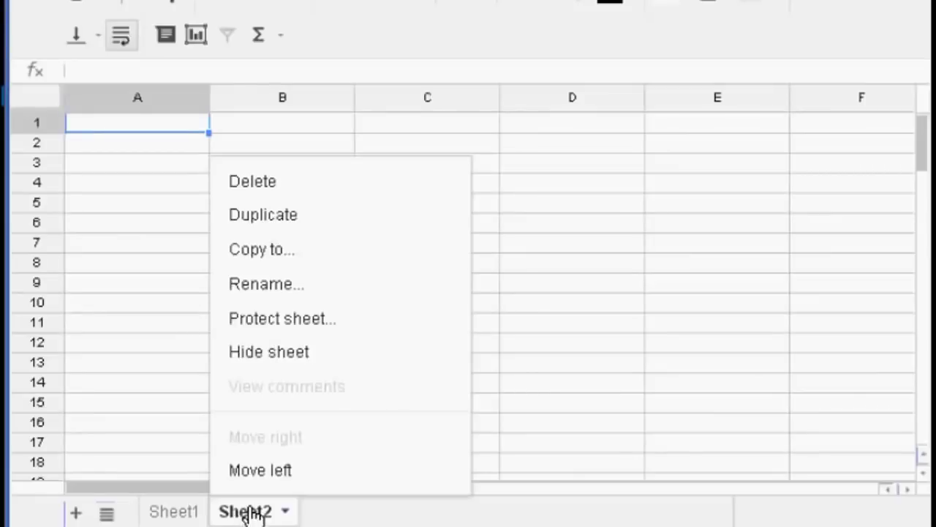
{"action": "left_click", "coordinate": [271, 286]}
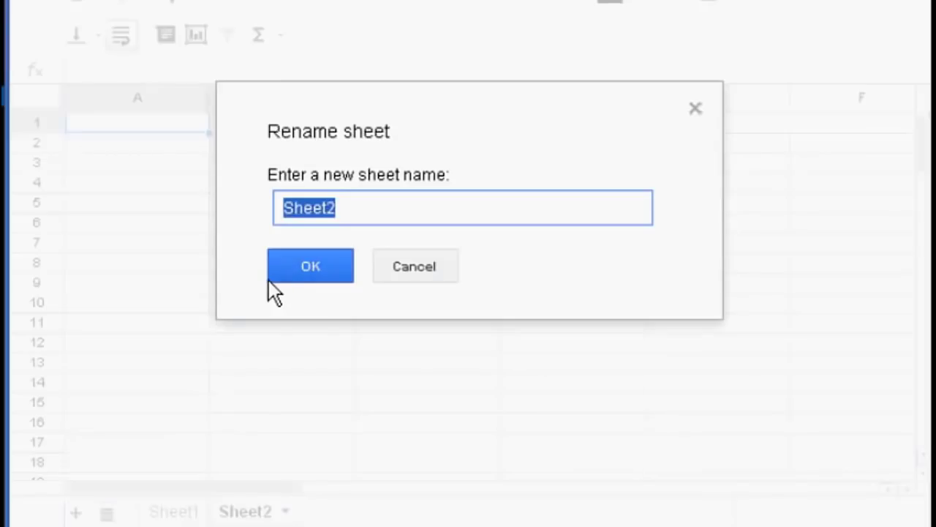
{"action": "type", "text": "Money"}
{"action": "left_click", "coordinate": [269, 281]}
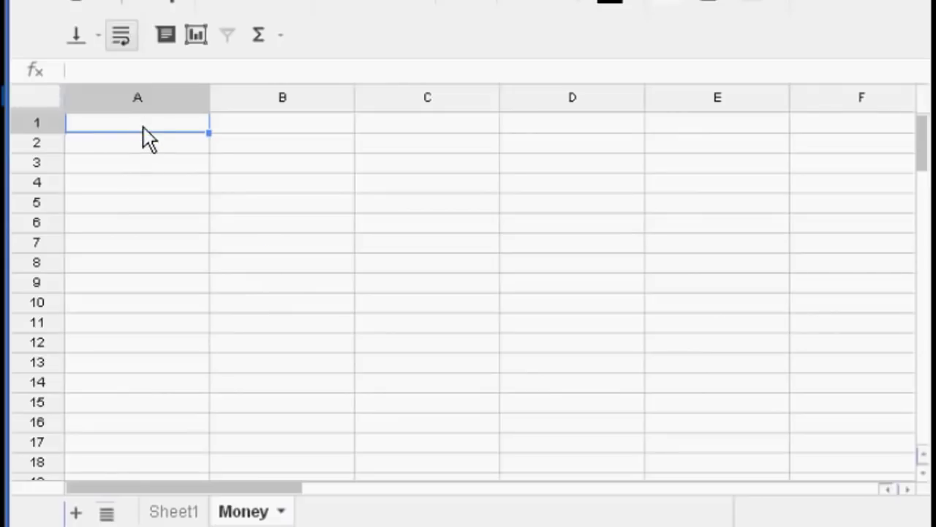
- Enter headers Qty in A1 and Amt in B1, then quantities 2 and 4 in A2:A3
{"action": "type", "text": "Qty"}
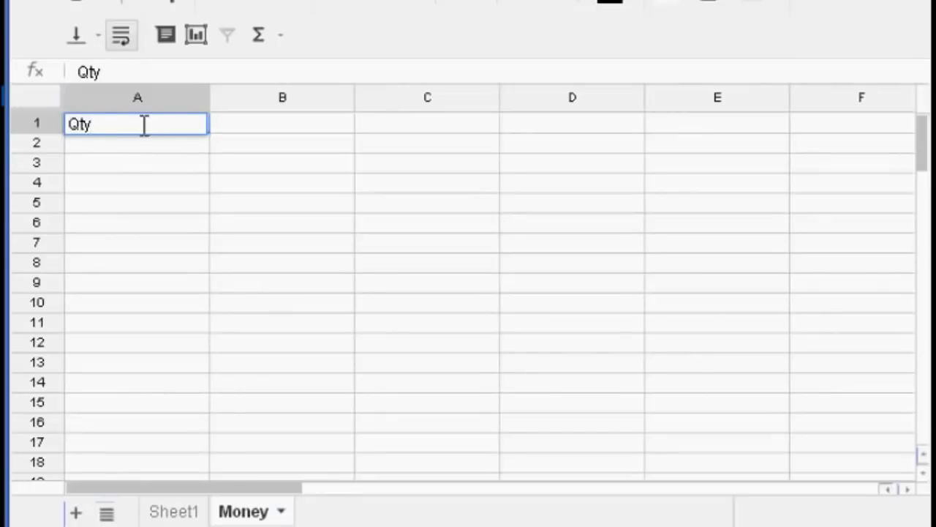
{"action": "left_click", "coordinate": [286, 121]}
{"action": "type", "text": "Amt"}
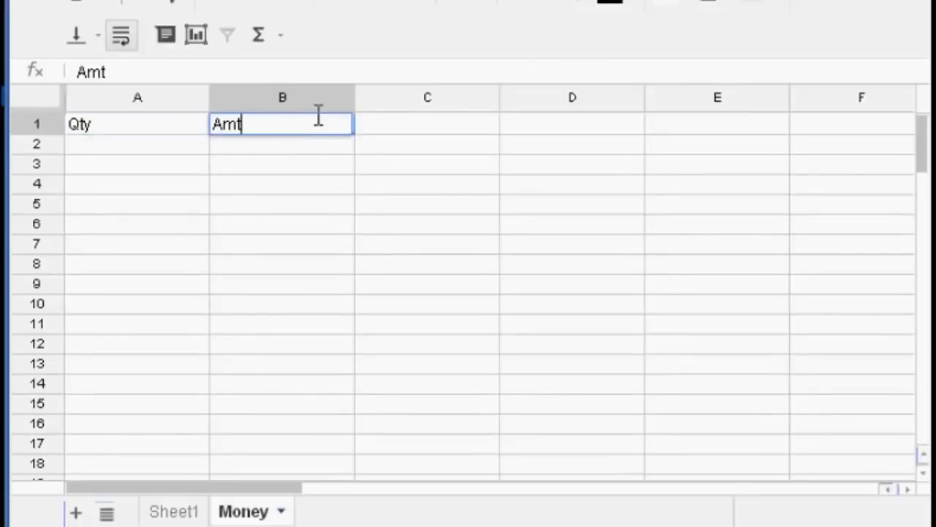
{"action": "key", "text": "Return"}
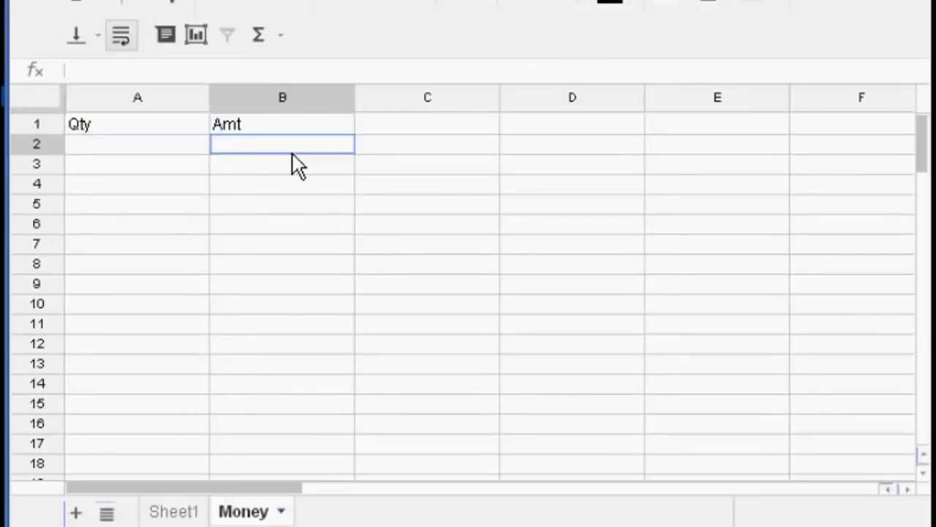
{"action": "left_click", "coordinate": [164, 153]}
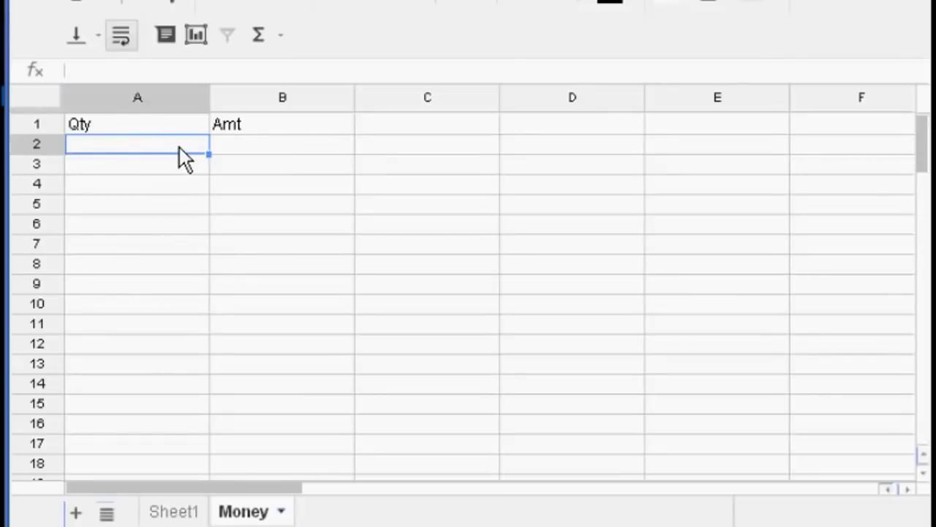
{"action": "type", "text": "2"}
{"action": "key", "text": "Return"}
{"action": "type", "text": "4"}
{"action": "key", "text": "Return"}
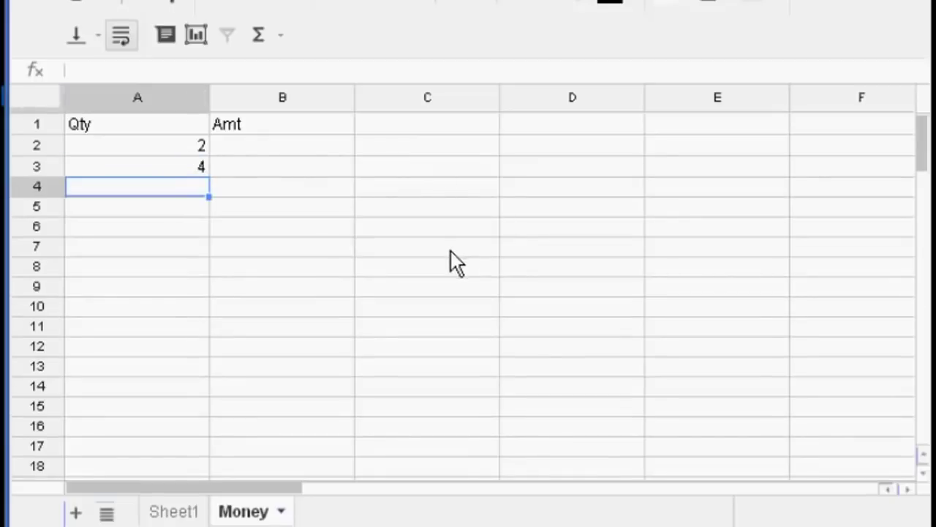
{"action": "left_click", "coordinate": [282, 207]}
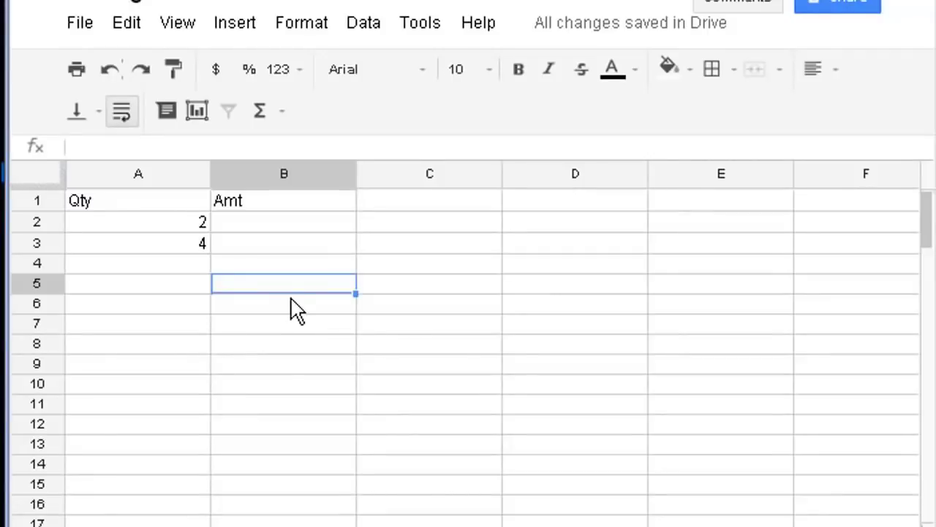
- Extend the 2, 4 series from A2:A3 down to A10, ending at 18
{"action": "left_click", "coordinate": [125, 228]}
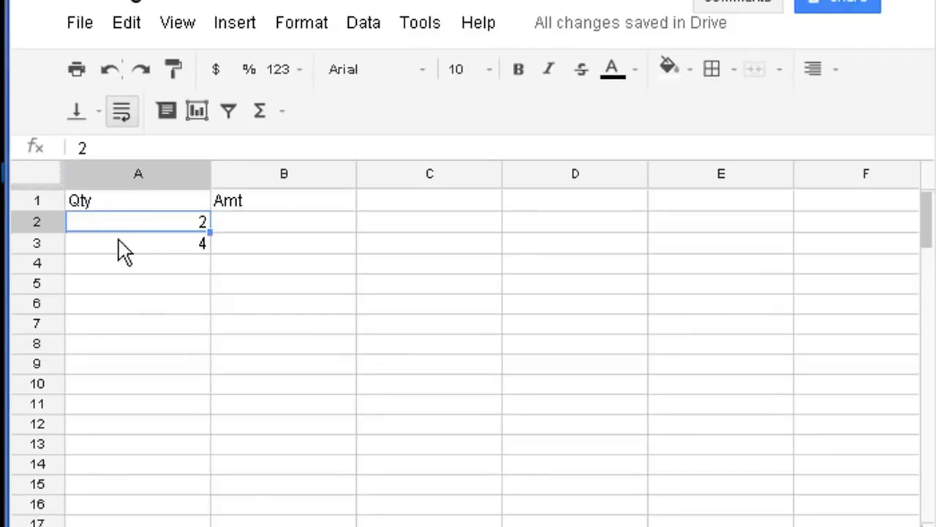
{"action": "left_click", "coordinate": [137, 239]}
{"action": "left_click", "coordinate": [142, 229]}
{"action": "left_click", "coordinate": [155, 245]}
{"action": "left_click", "coordinate": [156, 229]}
{"action": "left_click_drag", "start_coordinate": [156, 227], "coordinate": [158, 246]}
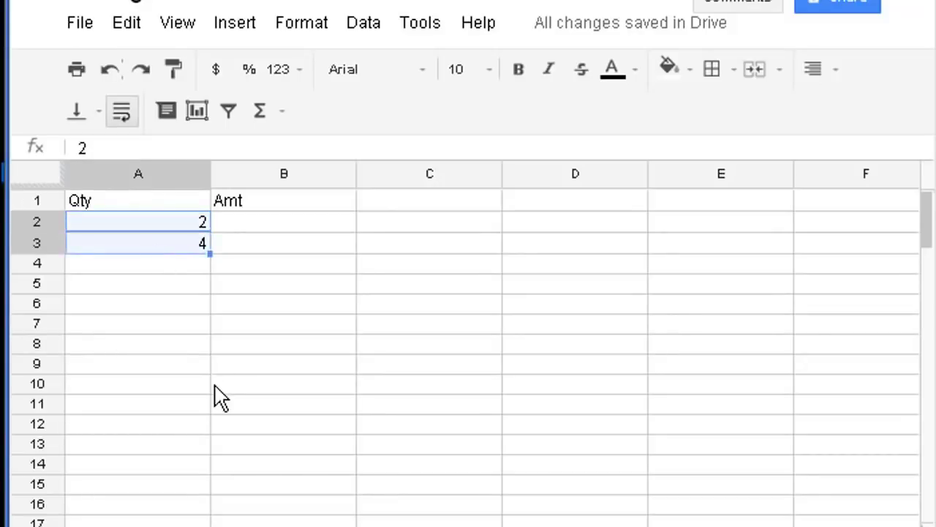
{"action": "left_click", "coordinate": [124, 308]}
{"action": "left_click_drag", "start_coordinate": [109, 225], "coordinate": [130, 254]}
{"action": "left_click", "coordinate": [123, 226]}
{"action": "left_click_drag", "start_coordinate": [209, 254], "coordinate": [175, 392]}
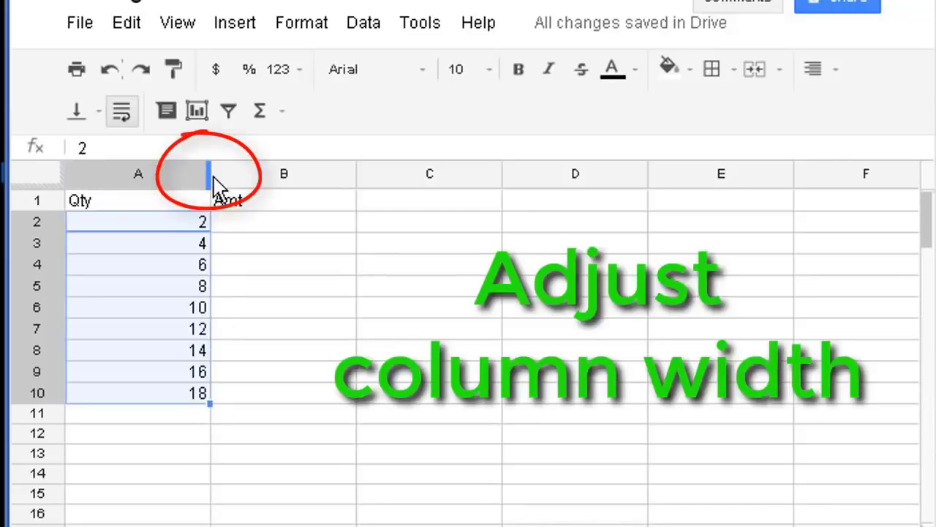
- Narrow column A to fit its numbers and move to cell B2 for the amounts
{"action": "left_click_drag", "start_coordinate": [208, 172], "coordinate": [132, 173]}
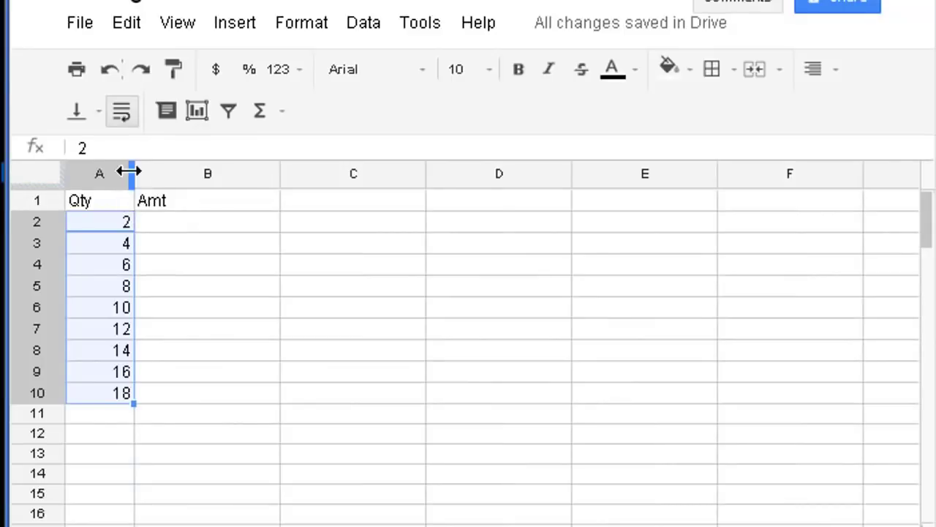
{"action": "left_click", "coordinate": [222, 227]}
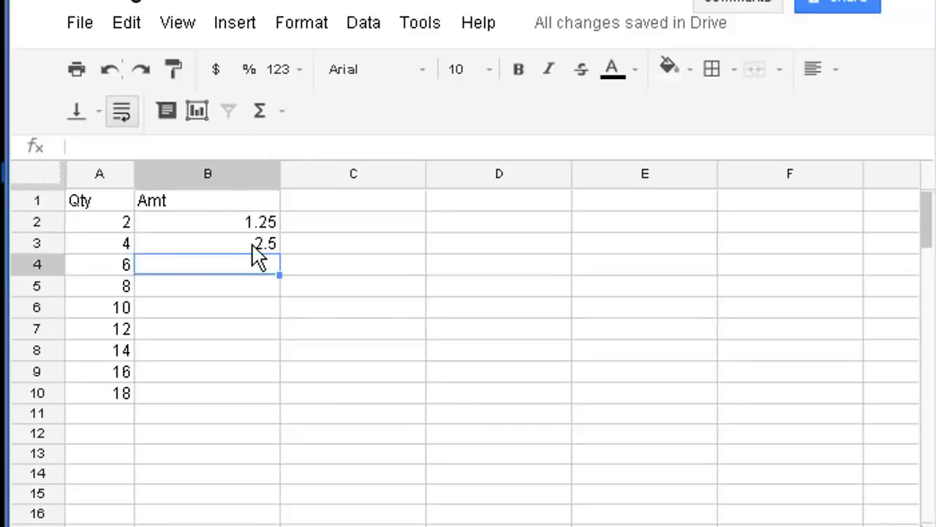
- Extend the 1.25, 2.5 amounts from B2:B3 down to B10, reaching 11.25
{"action": "left_click_drag", "start_coordinate": [258, 221], "coordinate": [259, 245]}
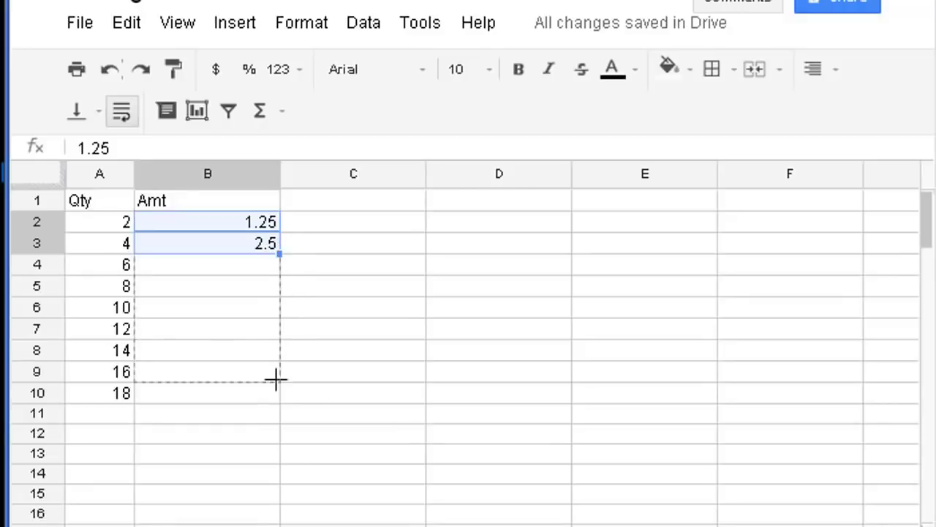
{"action": "left_click_drag", "start_coordinate": [276, 378], "coordinate": [274, 397]}
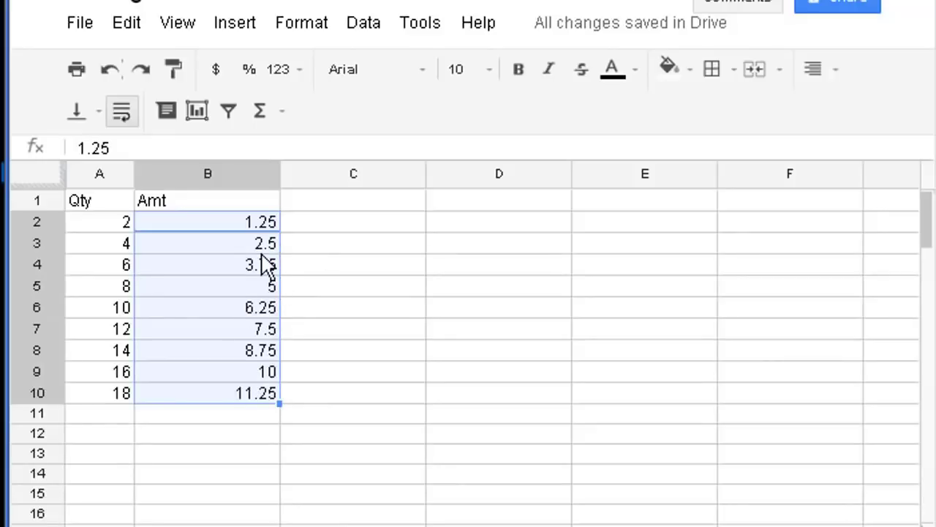
{"action": "left_click", "coordinate": [249, 232]}
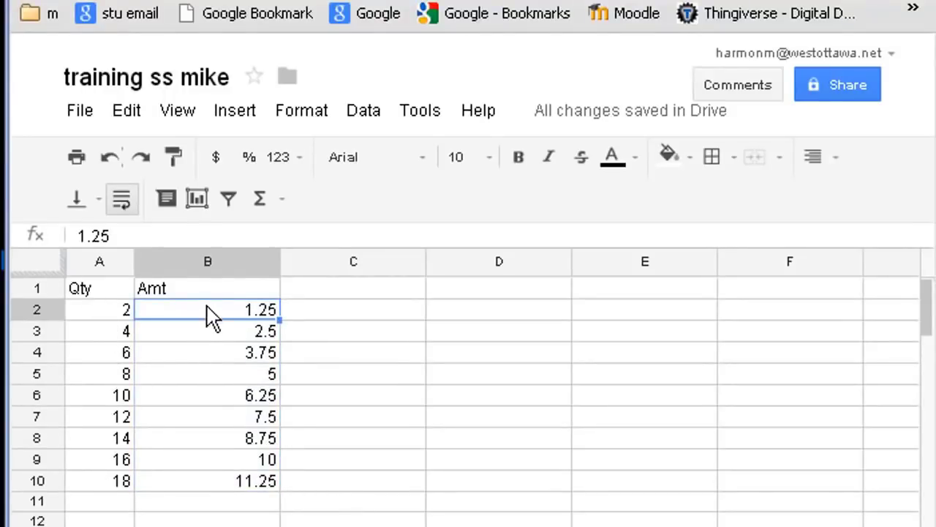
- Format the amounts in B2:B10 as dollar currency, showing $1.25 through $11.25
{"action": "left_click_drag", "start_coordinate": [208, 316], "coordinate": [196, 492]}
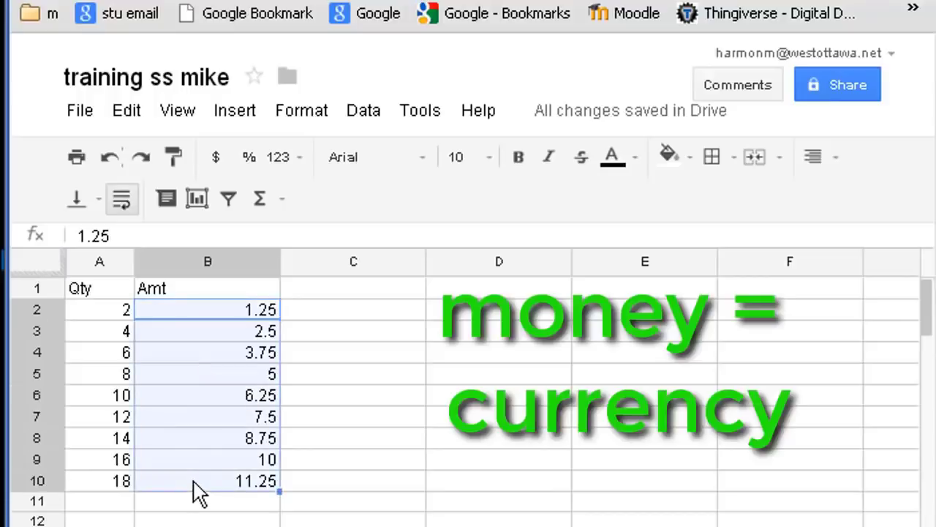
{"action": "left_click", "coordinate": [205, 316]}
{"action": "left_click_drag", "start_coordinate": [194, 319], "coordinate": [186, 487]}
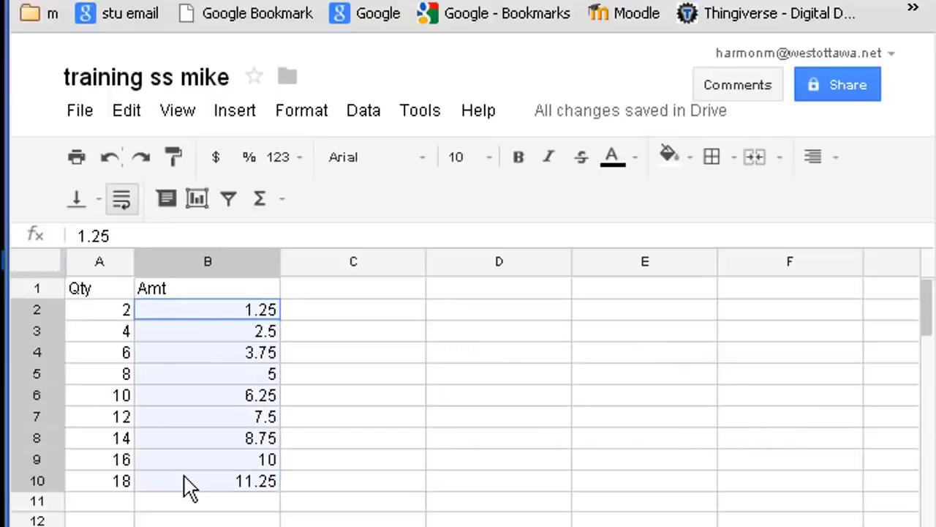
{"action": "left_click", "coordinate": [212, 160]}
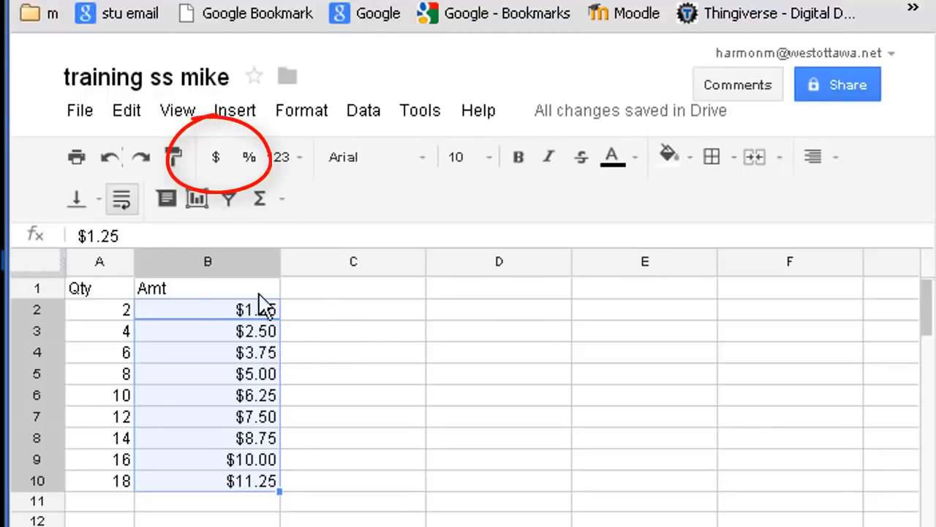
{"action": "left_click", "coordinate": [389, 461]}
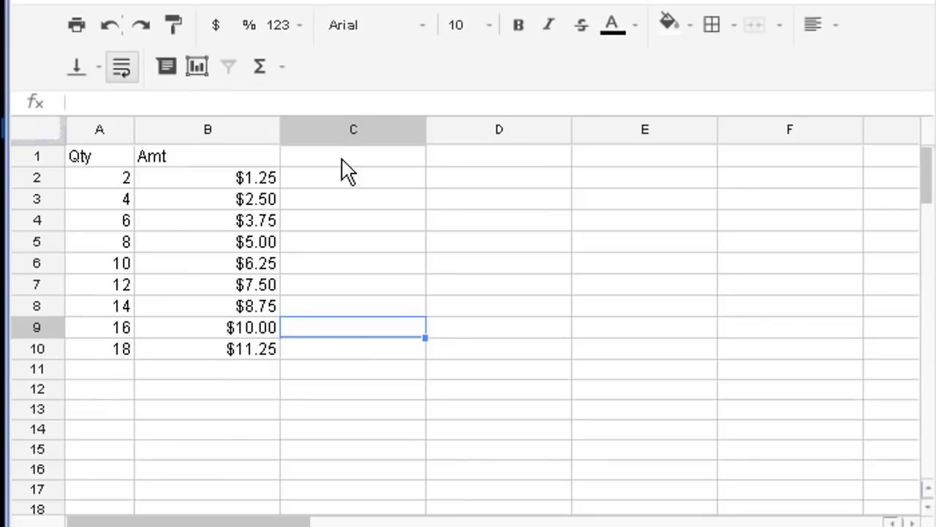
{"action": "left_click", "coordinate": [350, 291]}
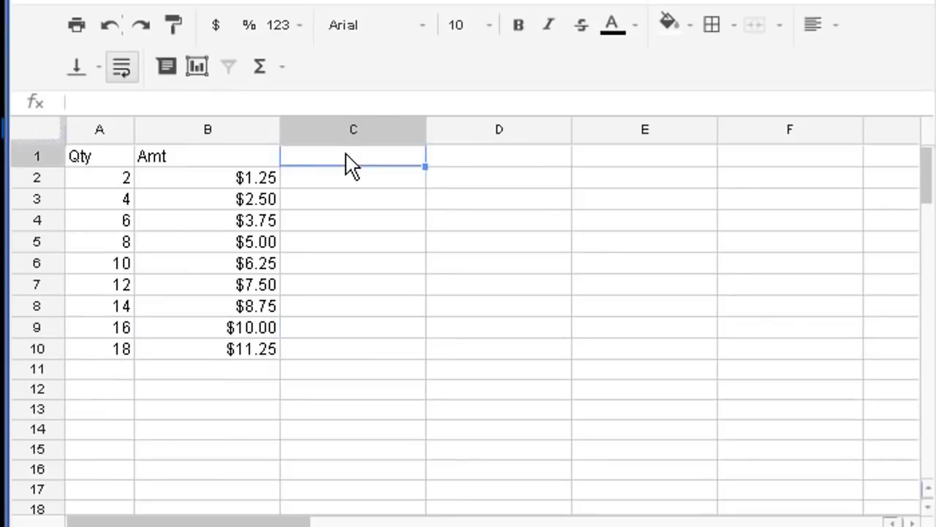
- Add a Total header in C1 and the formula =A2*B2 in C2, showing $2.5
{"action": "type", "text": "Total"}
{"action": "key", "text": "Return"}
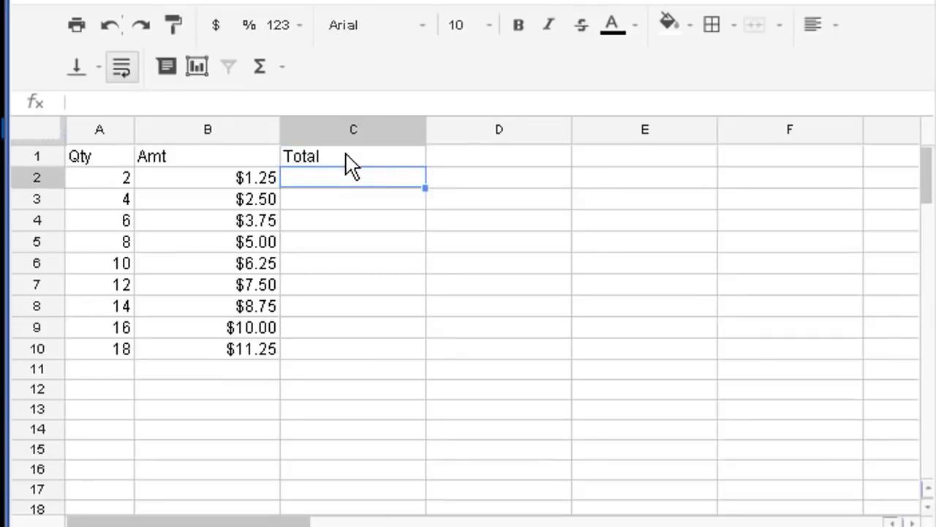
{"action": "type", "text": "="}
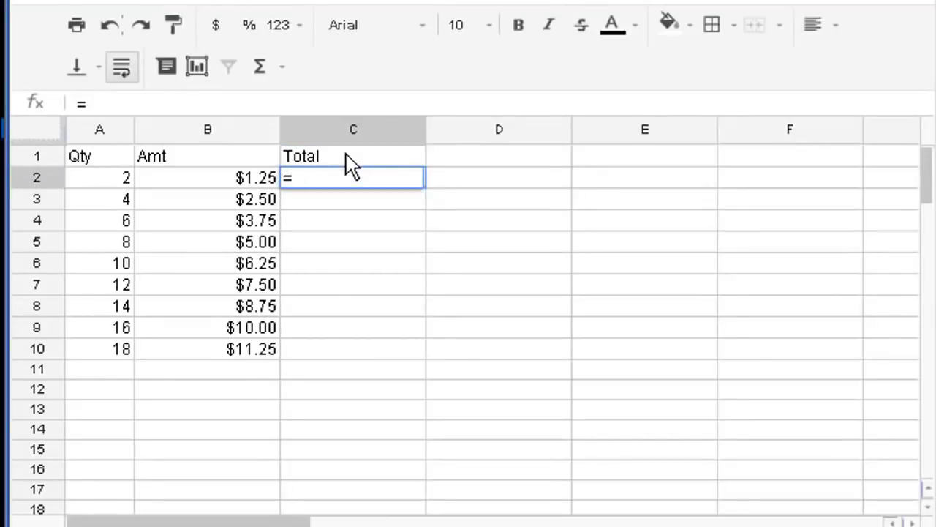
{"action": "left_click", "coordinate": [107, 181]}
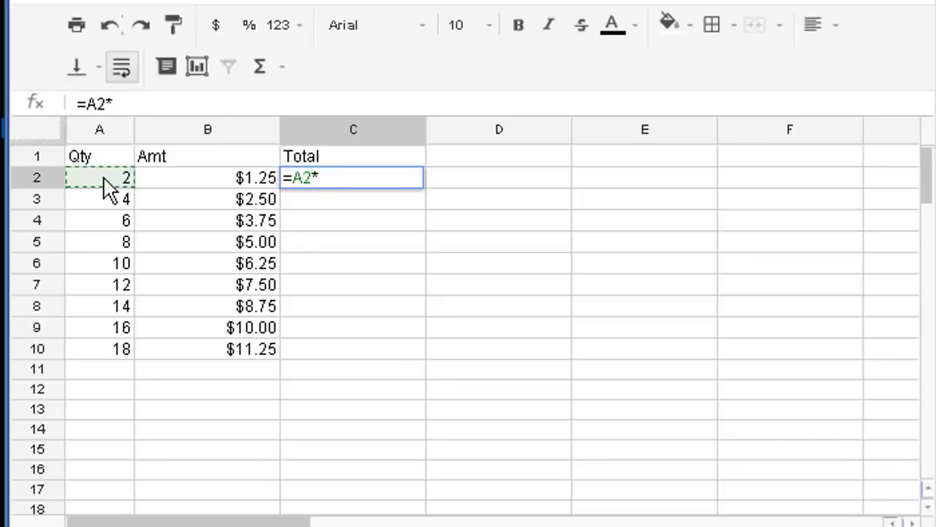
{"action": "type", "text": "*"}
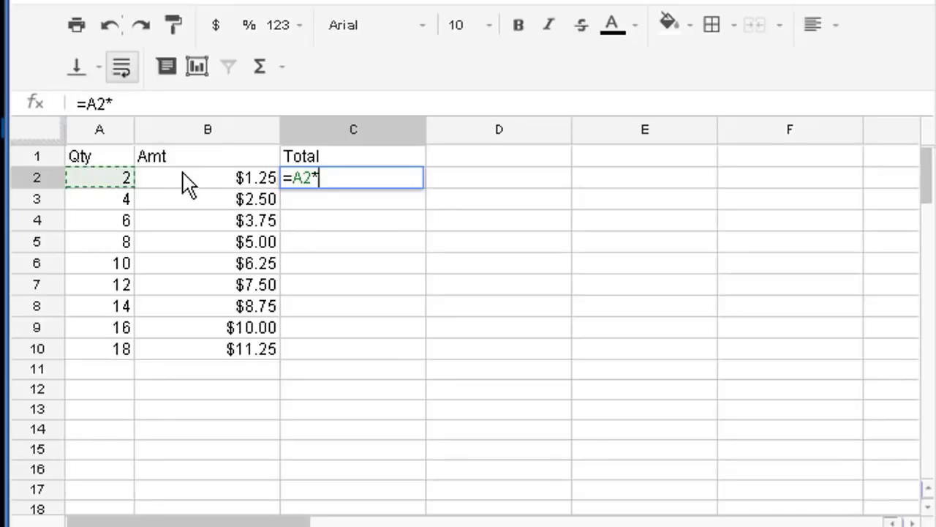
{"action": "left_click", "coordinate": [233, 180]}
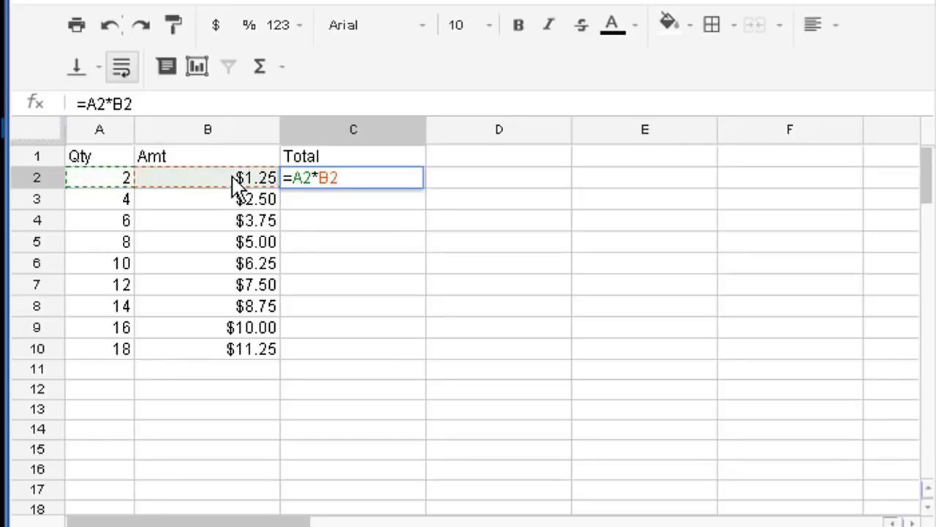
{"action": "key", "text": "Return"}
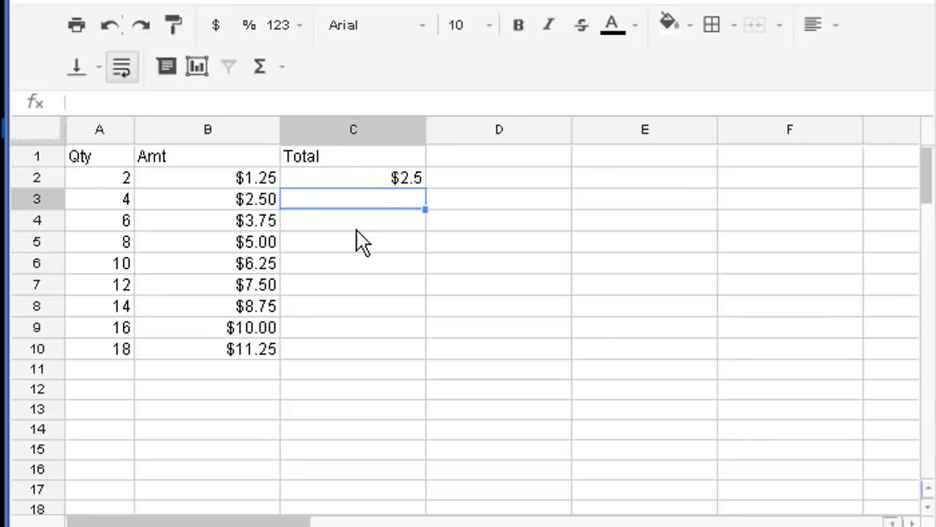
{"action": "left_click", "coordinate": [359, 182]}
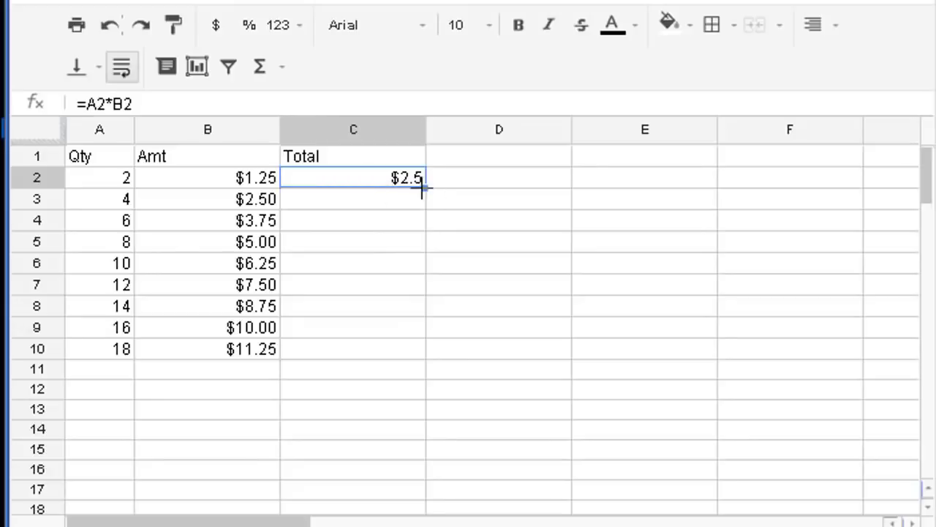
- Copy the =A2*B2 formula from C2 down to C10, then select C2:C10
{"action": "left_click_drag", "start_coordinate": [427, 353], "coordinate": [431, 358]}
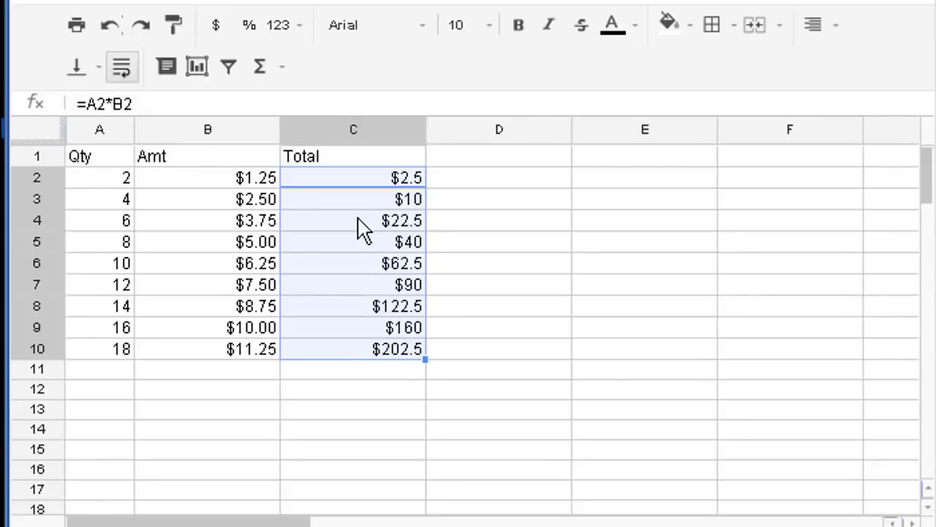
{"action": "left_click", "coordinate": [357, 186]}
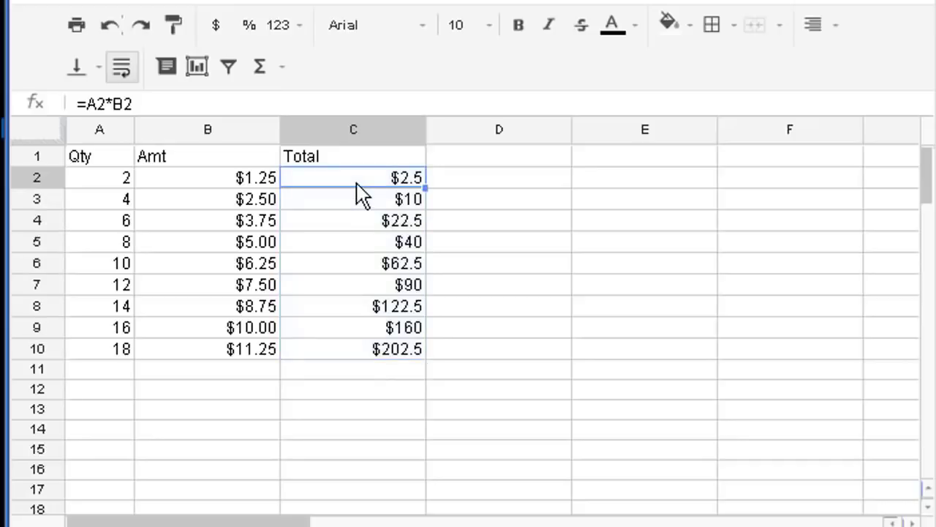
{"action": "left_click_drag", "start_coordinate": [355, 178], "coordinate": [366, 351]}
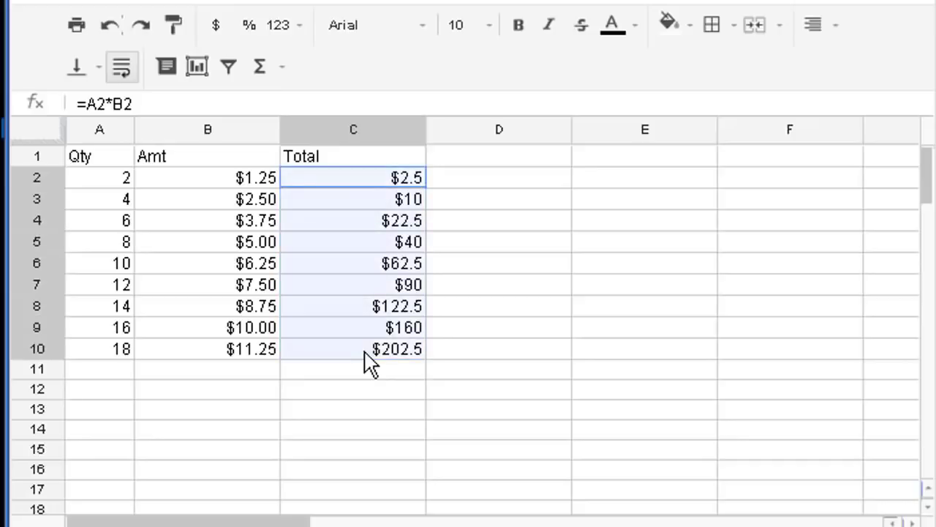
- Format the Total values in C2:C10 as currency, showing $2.50 through $202.50
{"action": "left_click", "coordinate": [227, 29]}
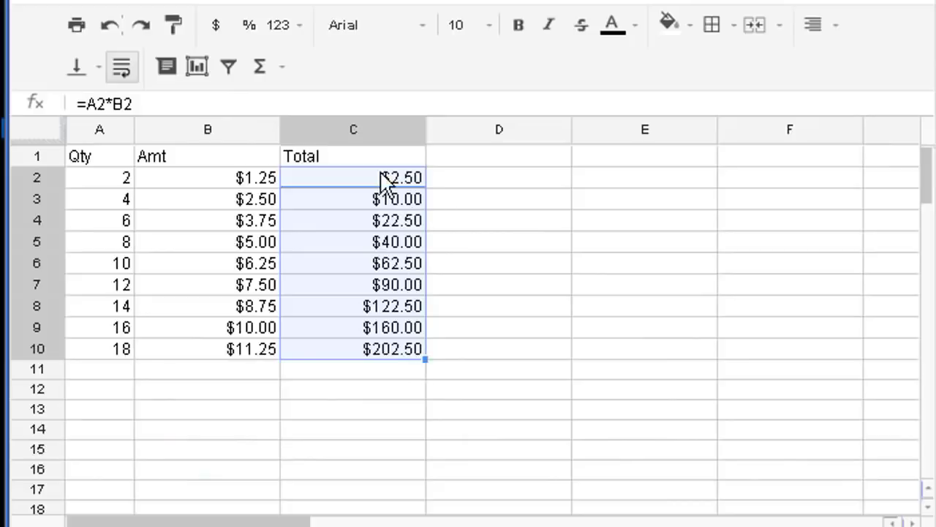
{"action": "left_click", "coordinate": [392, 371]}
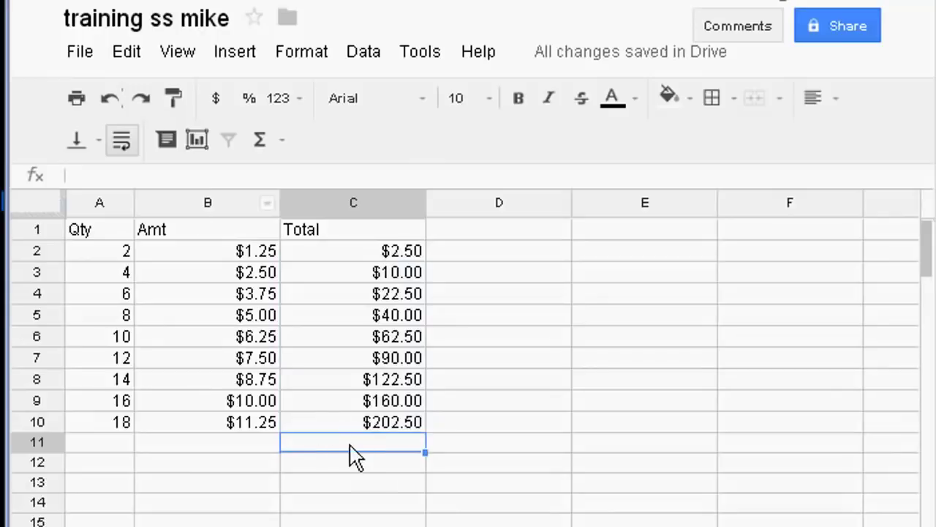
- Enter =SUM(C2:C10) in C11 to get the grand total of $712.5
{"action": "left_click", "coordinate": [260, 143]}
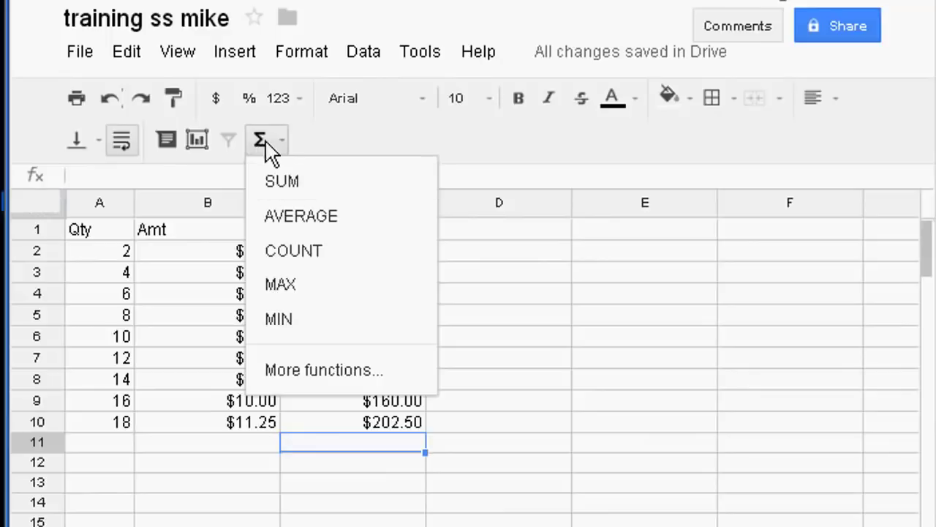
{"action": "left_click", "coordinate": [282, 183]}
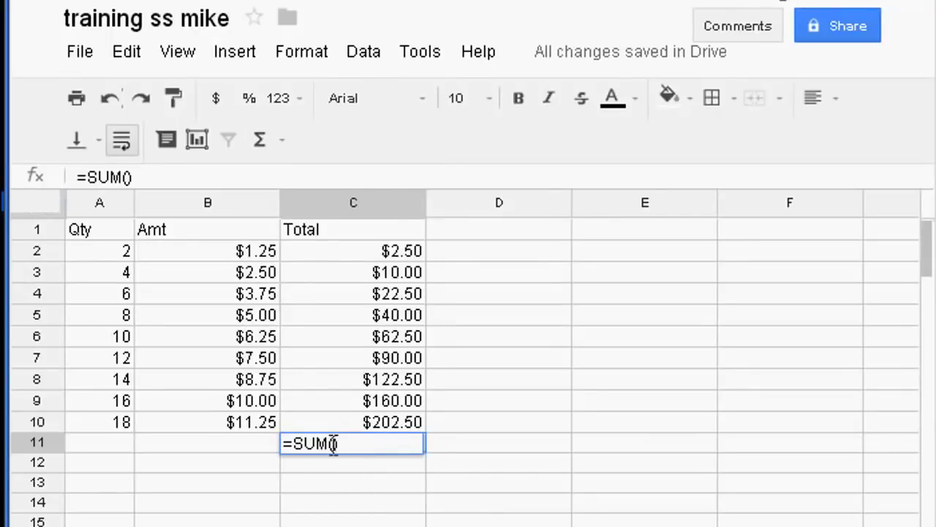
{"action": "left_click_drag", "start_coordinate": [344, 251], "coordinate": [347, 418]}
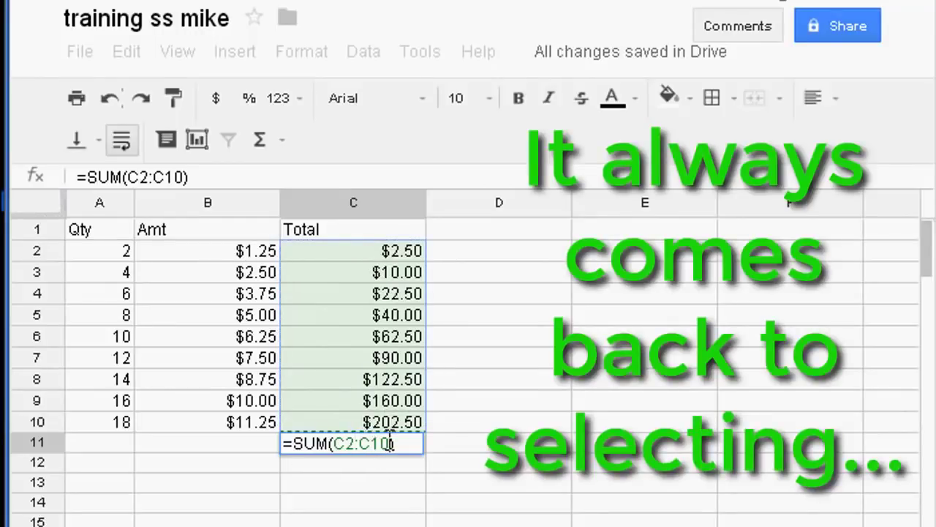
{"action": "key", "text": "Return"}
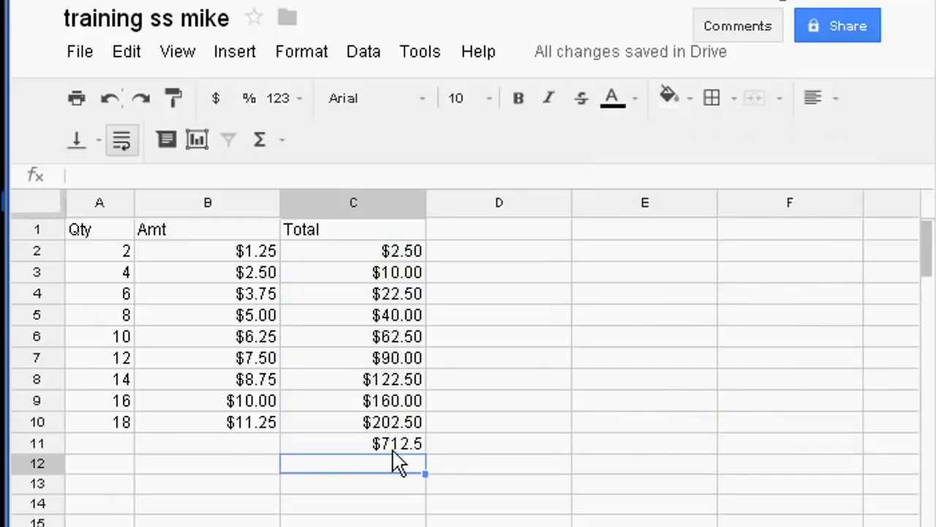
{"action": "left_click", "coordinate": [390, 443]}
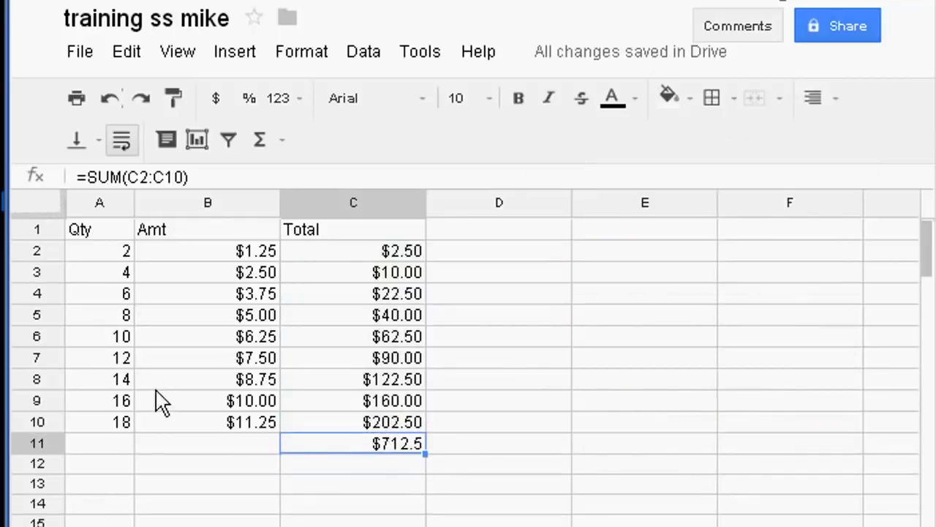
- Format the C11 grand total as currency ($712.50) and color its text blue
{"action": "left_click", "coordinate": [215, 98]}
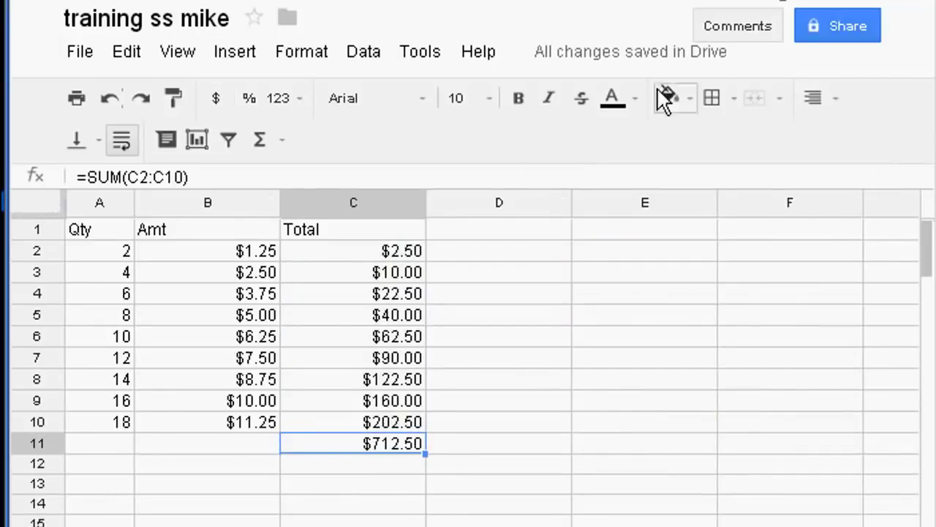
{"action": "left_click", "coordinate": [621, 101]}
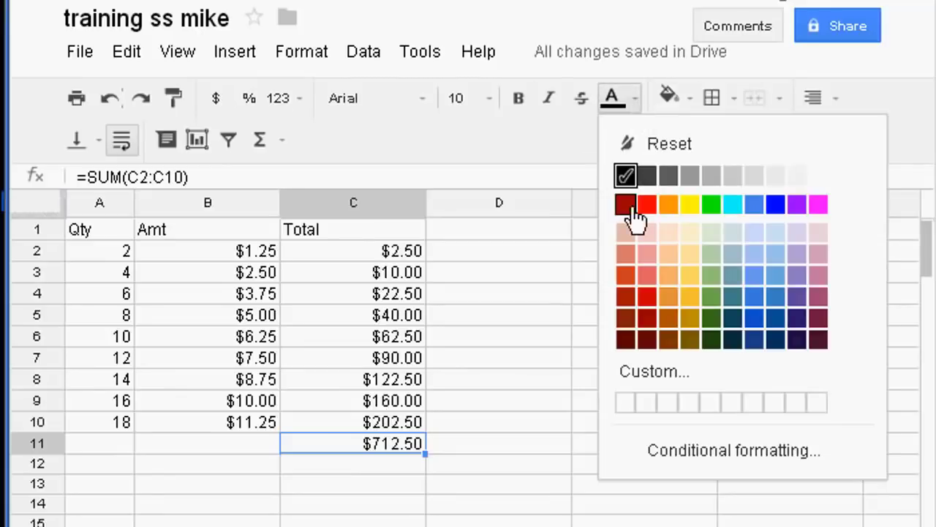
{"action": "left_click", "coordinate": [646, 205]}
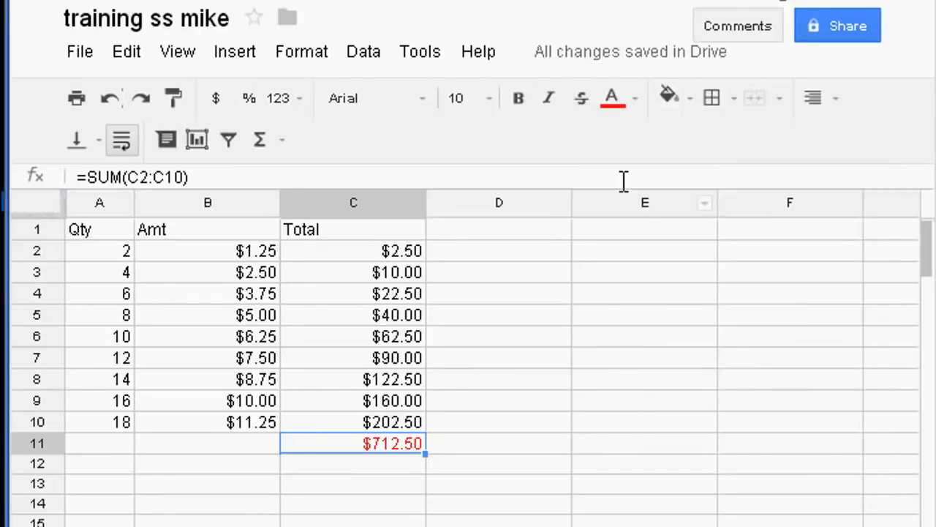
{"action": "left_click", "coordinate": [637, 102]}
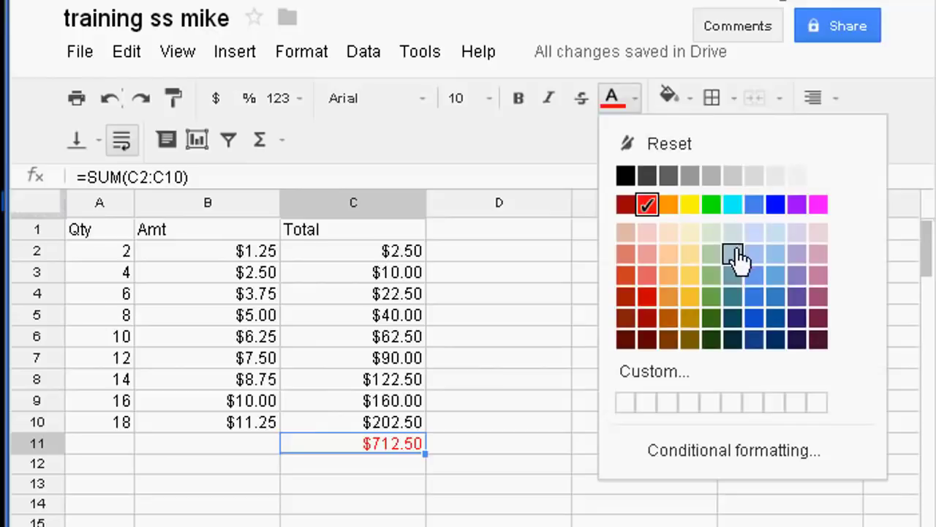
{"action": "left_click", "coordinate": [777, 205]}
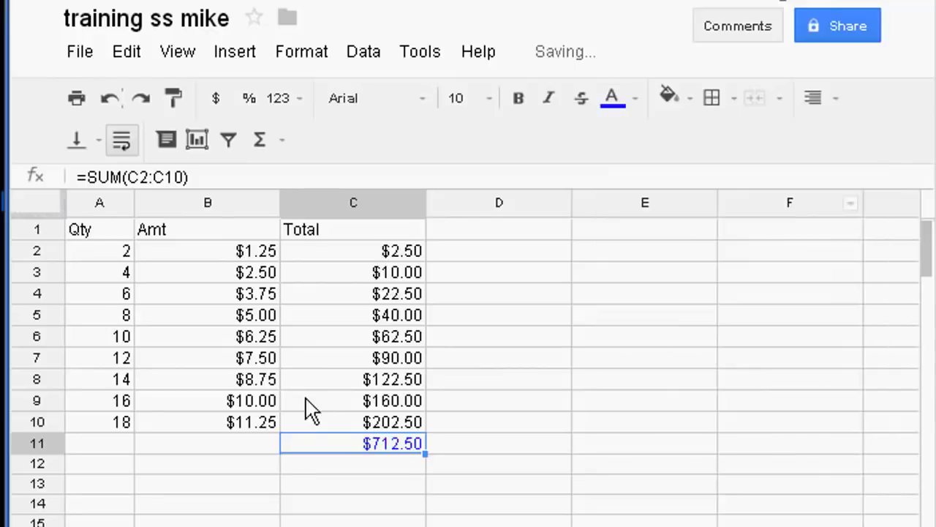
{"action": "left_click_drag", "start_coordinate": [95, 234], "coordinate": [349, 234]}
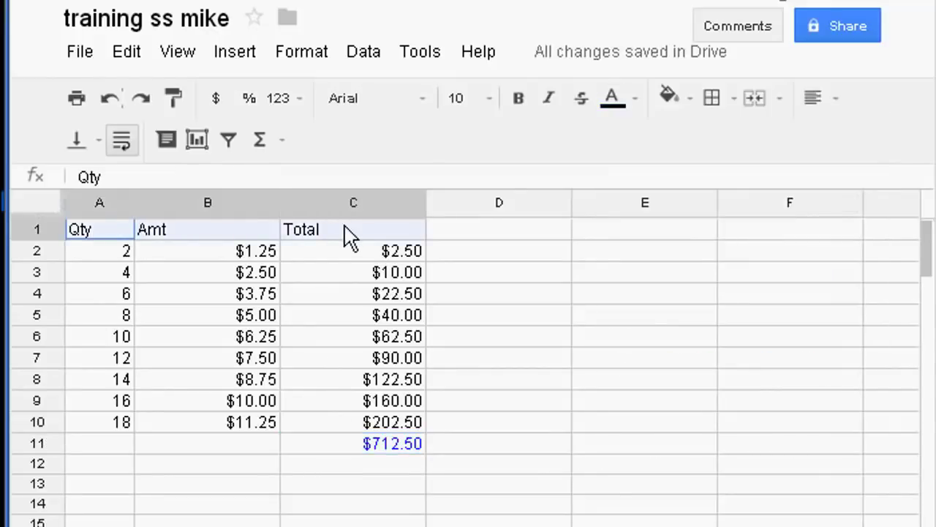
- Center-align and bold the Qty, Amt and Total header cells in A1:C1
{"action": "left_click", "coordinate": [823, 102]}
{"action": "left_click", "coordinate": [850, 139]}
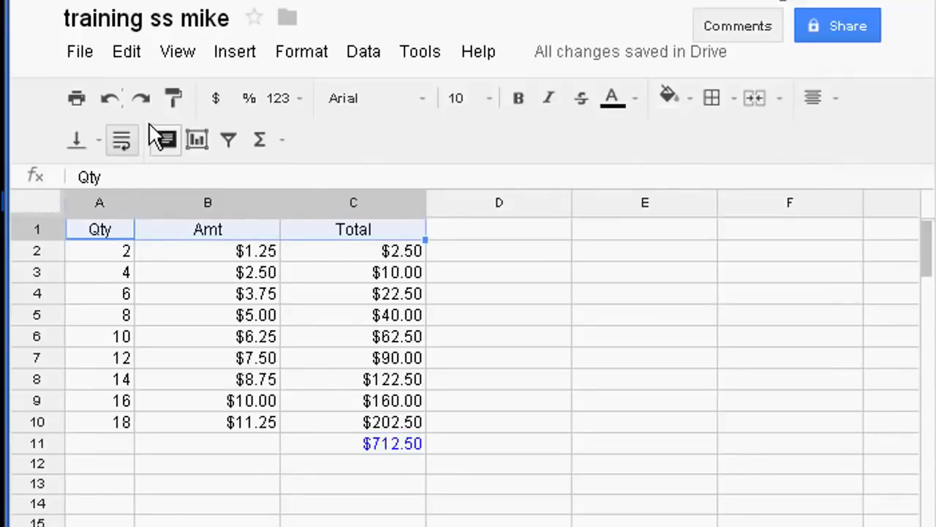
{"action": "left_click", "coordinate": [518, 100]}
{"action": "left_click", "coordinate": [207, 484]}
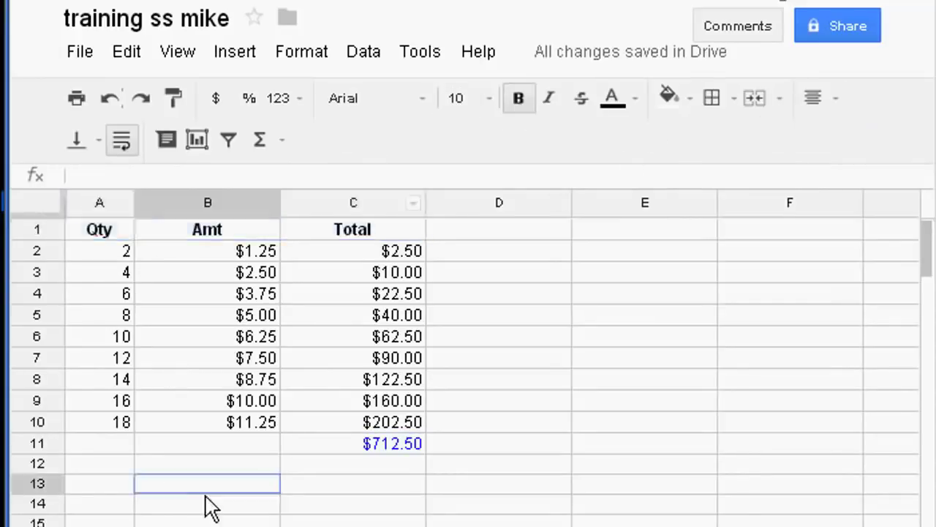